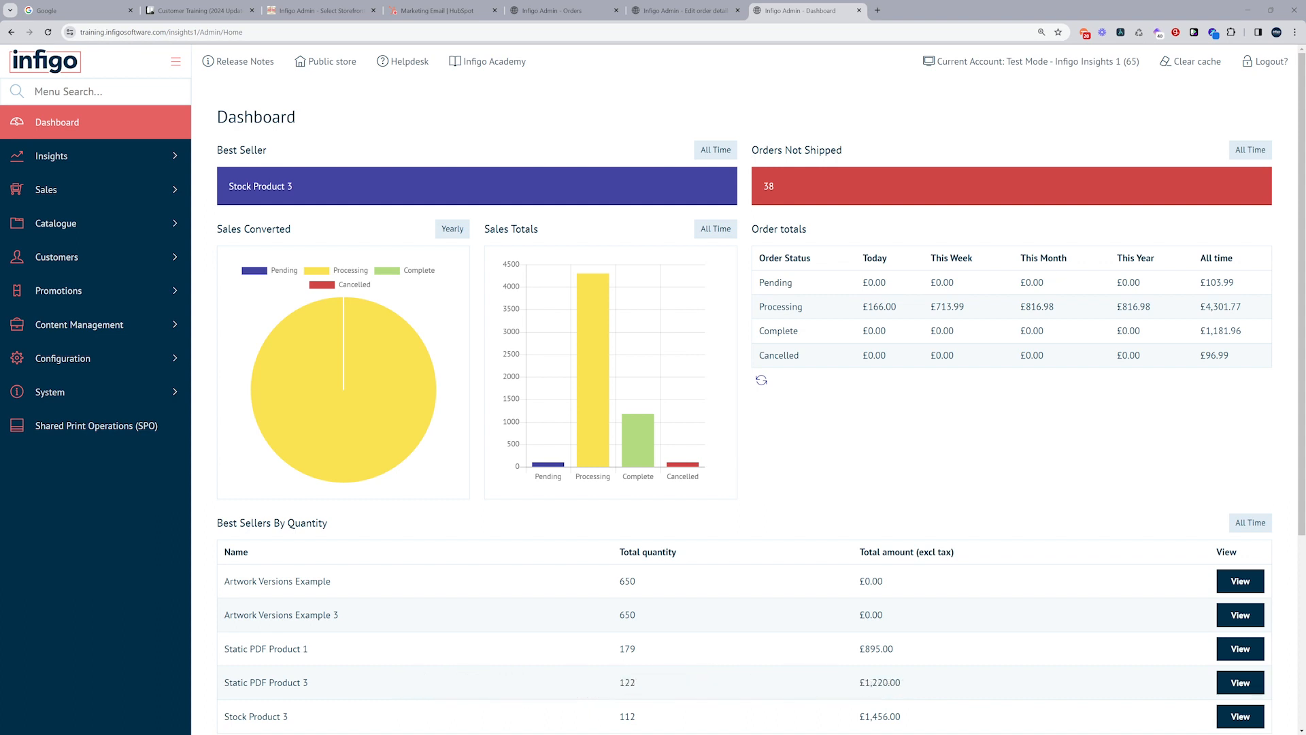
- Find Hotfolders and Print Locations, expand Facility 1, and open the mapping of F1_Hot Folder 1
click(143, 95)
text(hot)
key(Return)
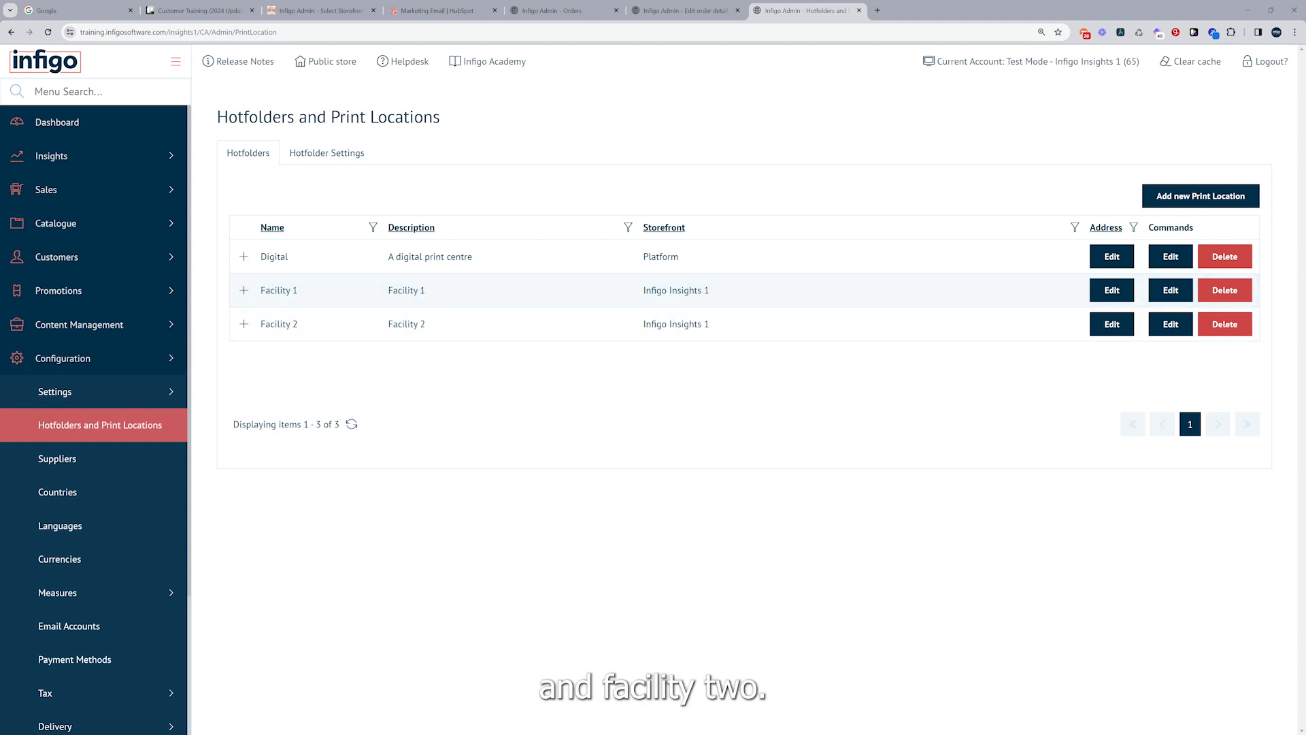
click(244, 290)
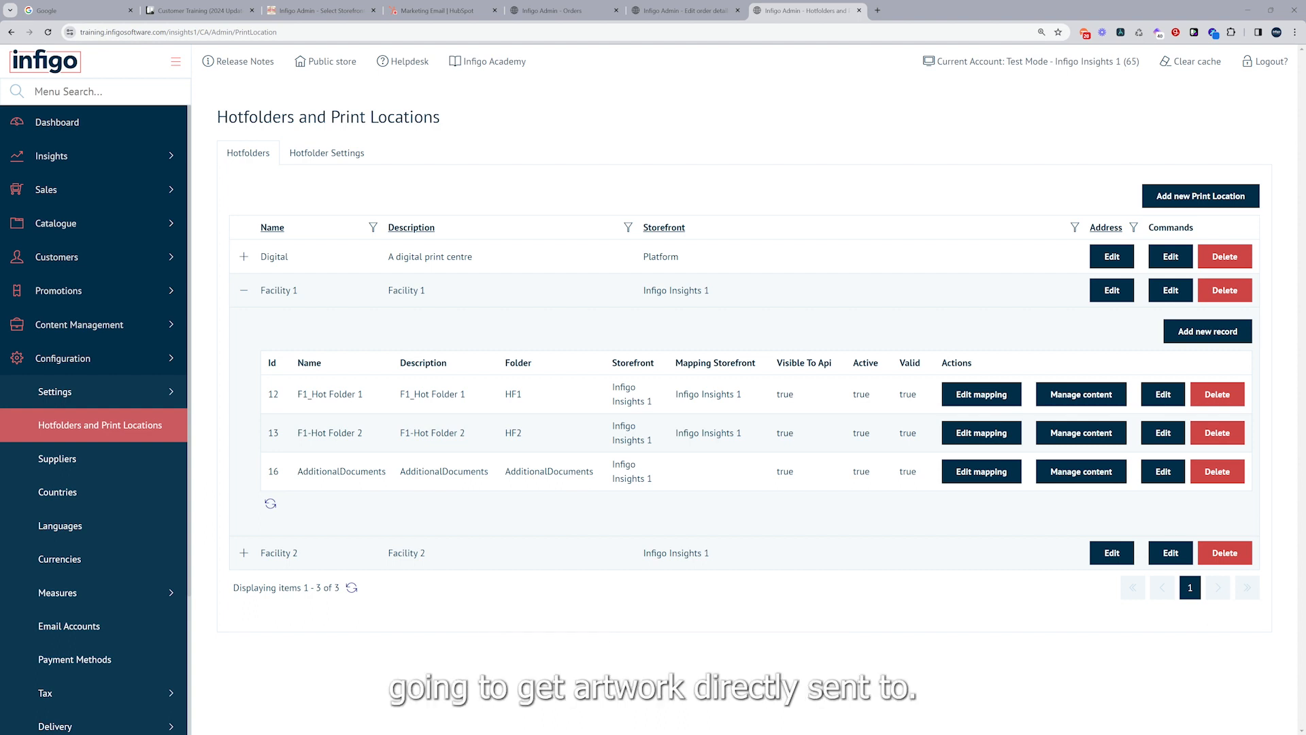
click(981, 395)
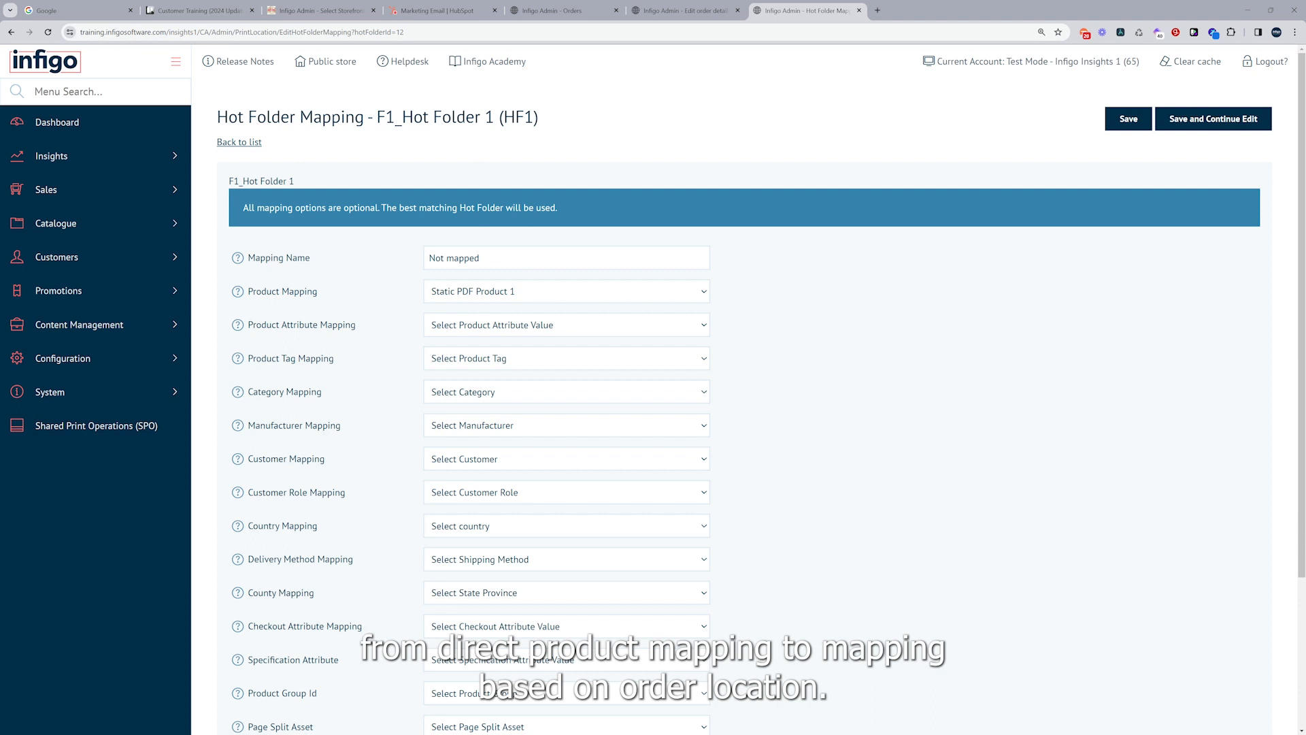
- In Shared Print Operations, expand the first Static PDF Product 2 job among the static products and view its print location and hot folder details
click(88, 433)
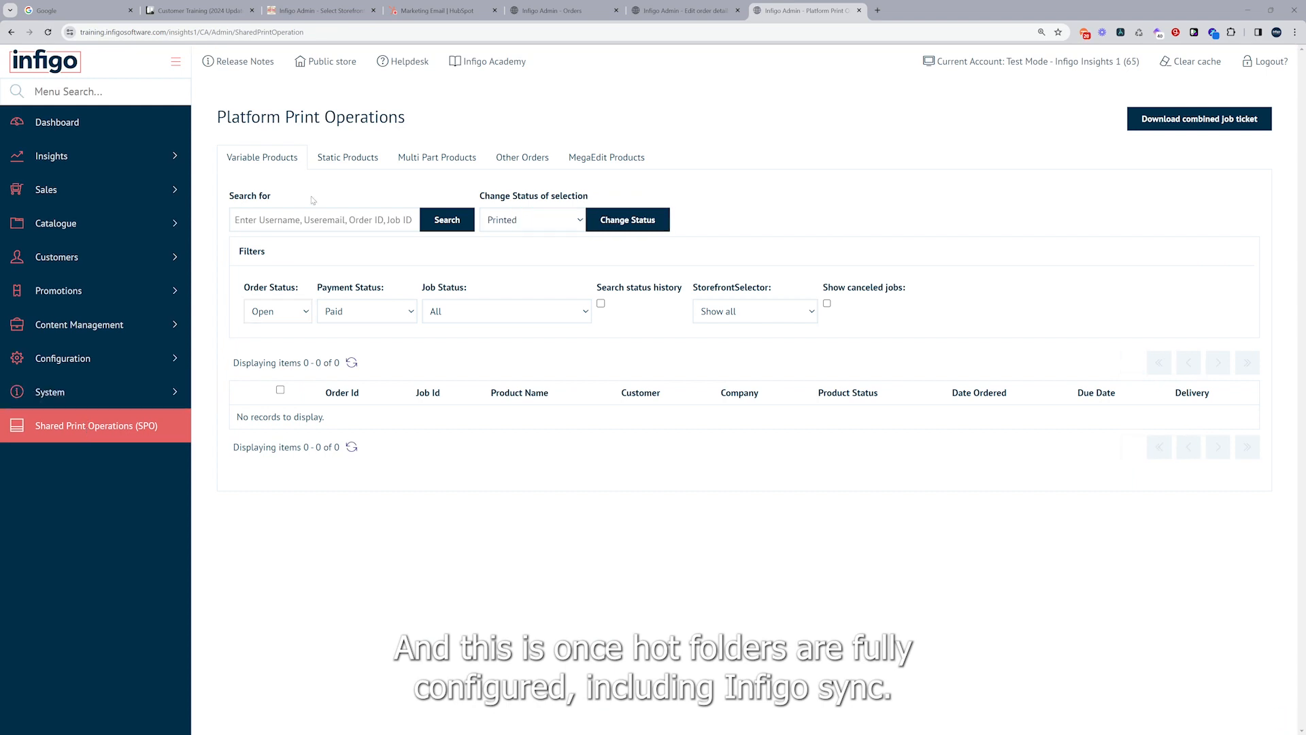
click(341, 175)
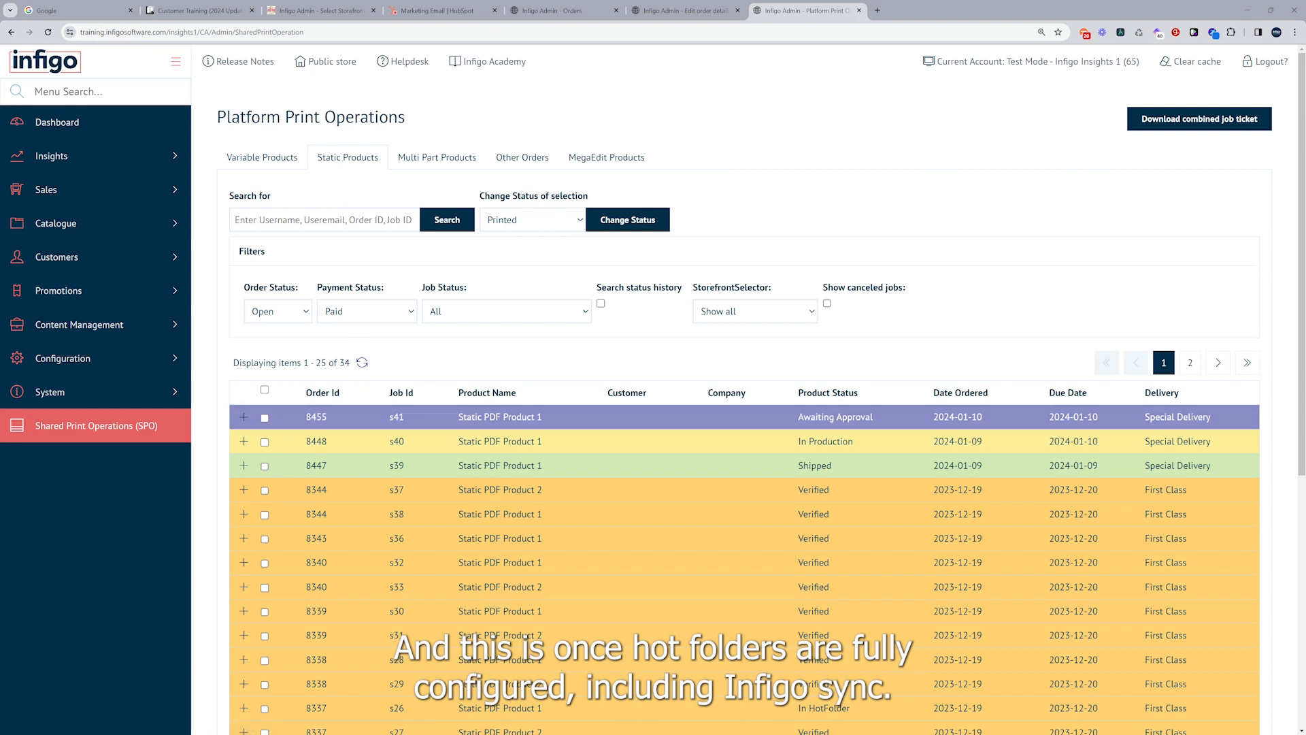
click(243, 490)
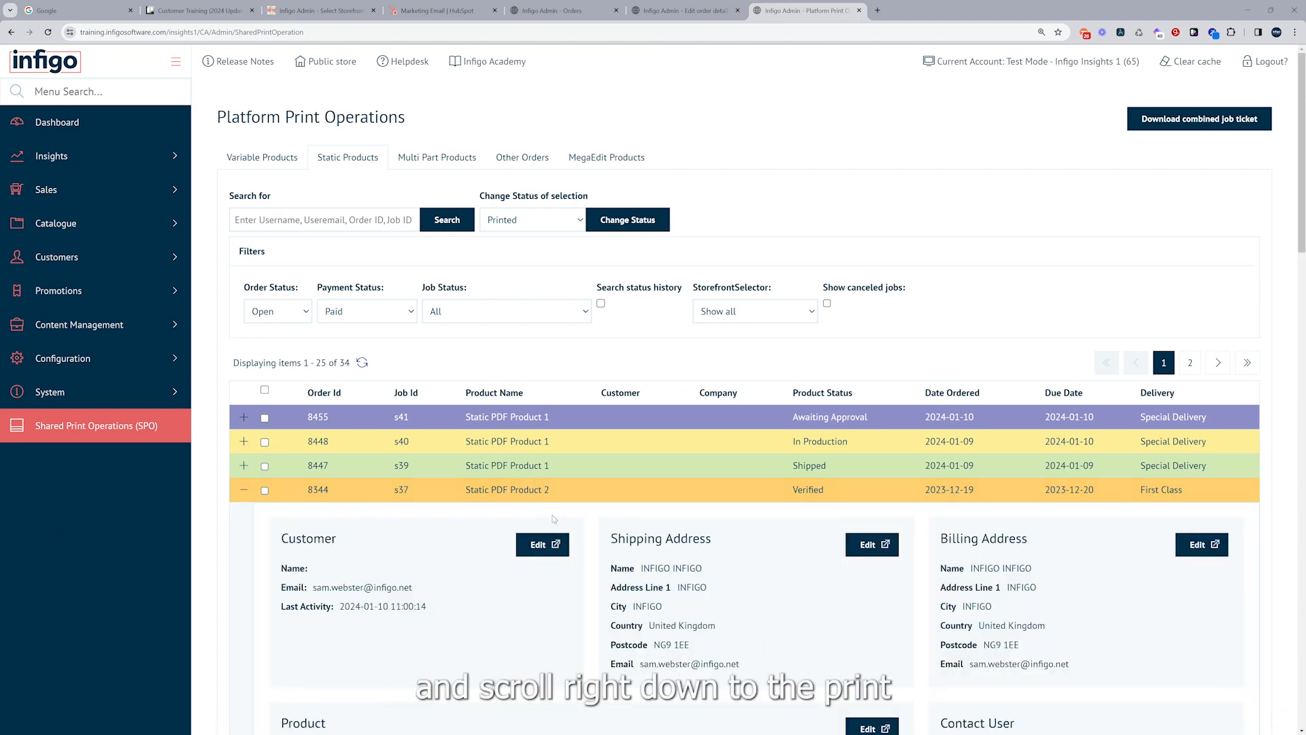
scroll(558, 520, down, 8)
scroll(559, 520, down, 6)
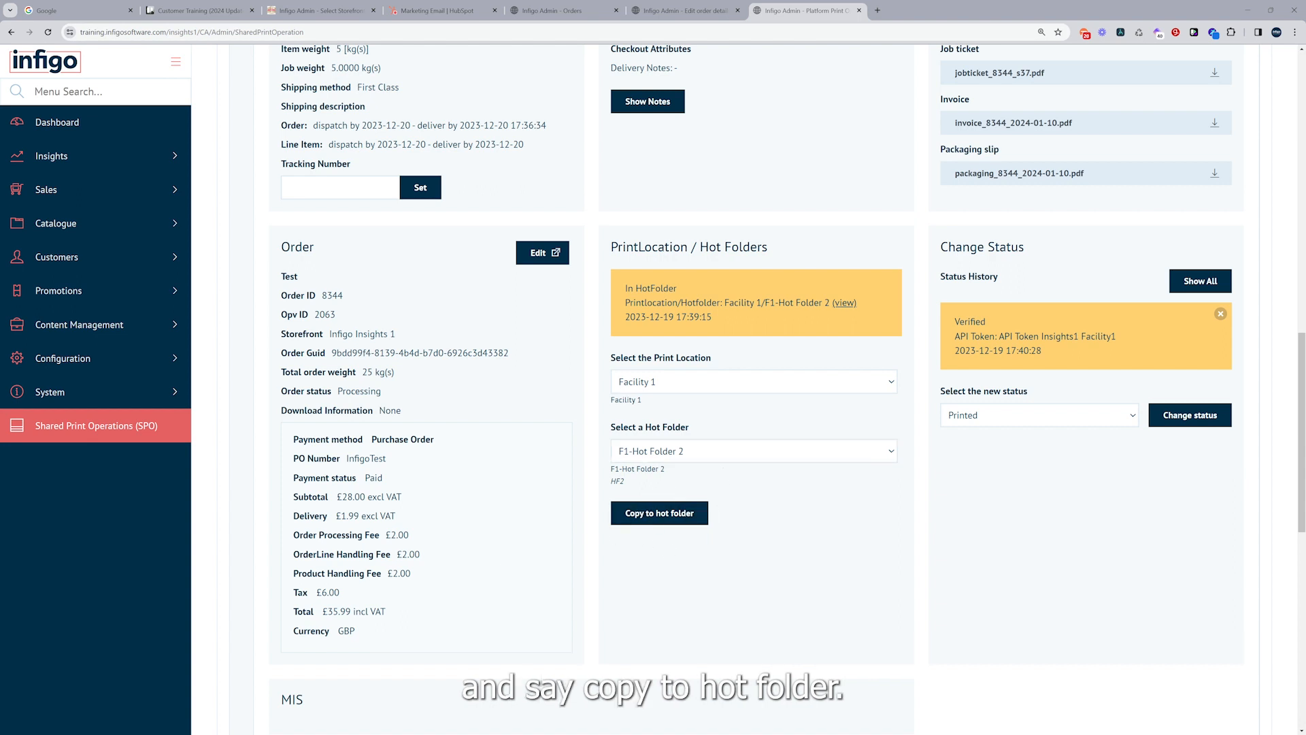
- Show the job's full status history and check the artwork PDFs in the HF1 folder in File Explorer, returning to the browser
click(1173, 281)
scroll(1069, 340, down, 2)
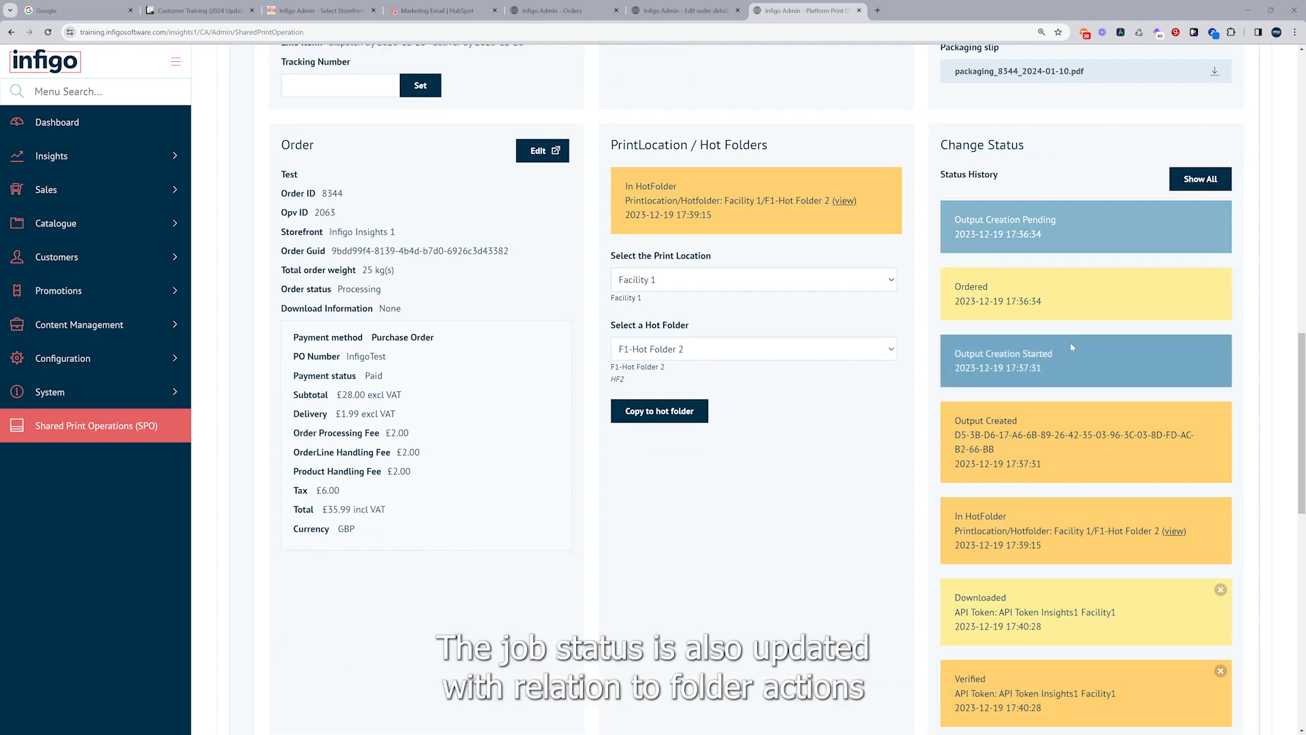
scroll(1072, 344, down, 2)
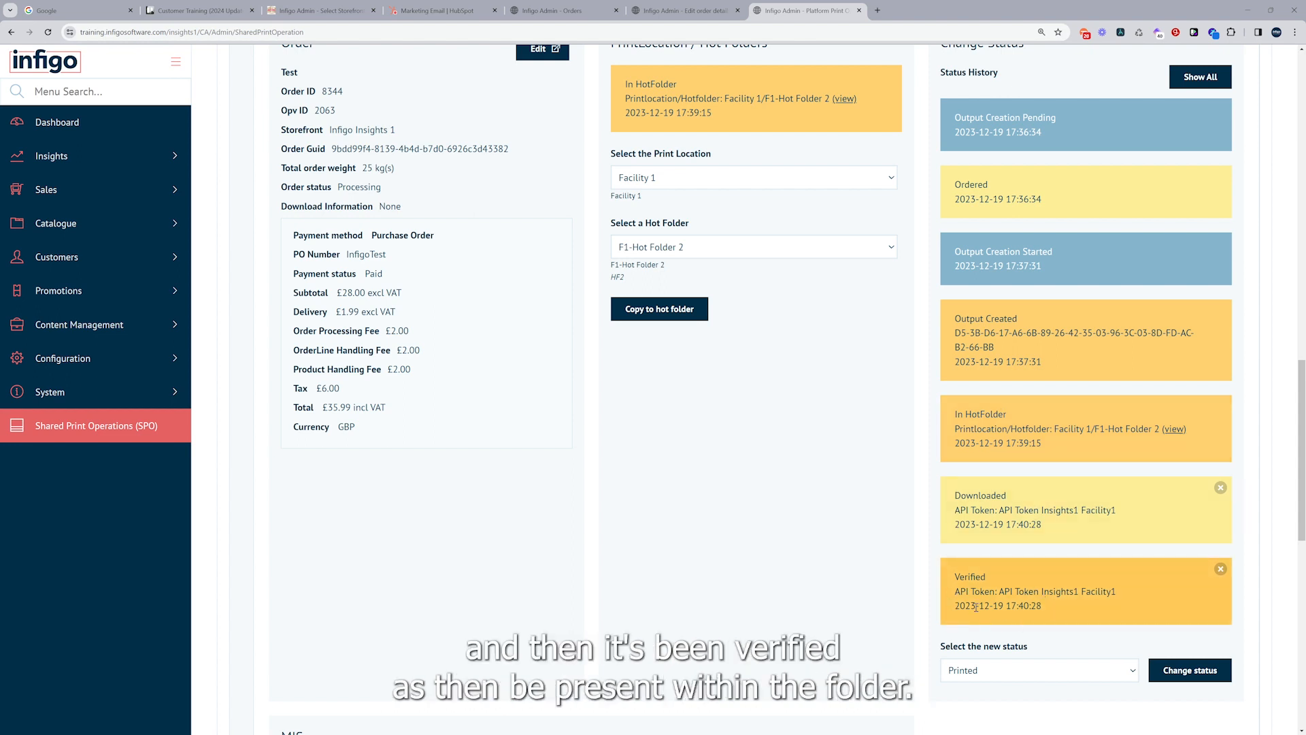
key(alt+Tab)
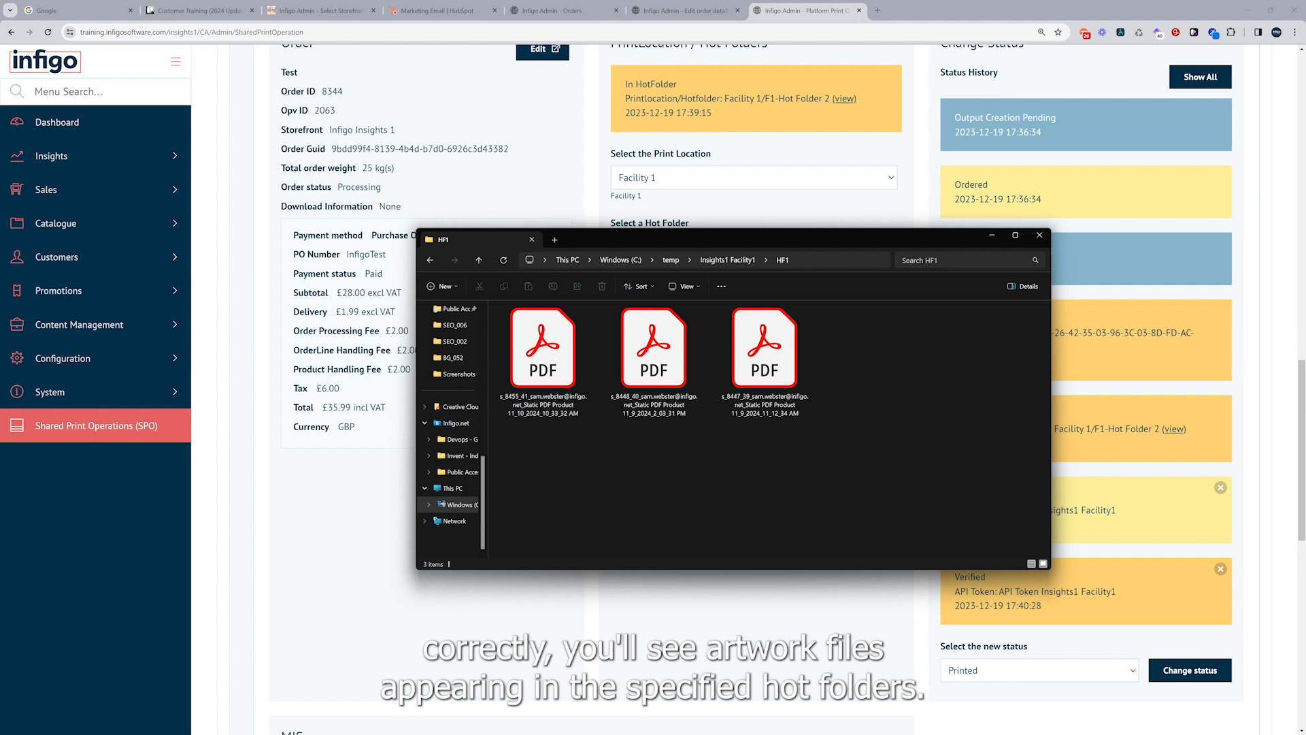
key(alt+Tab)
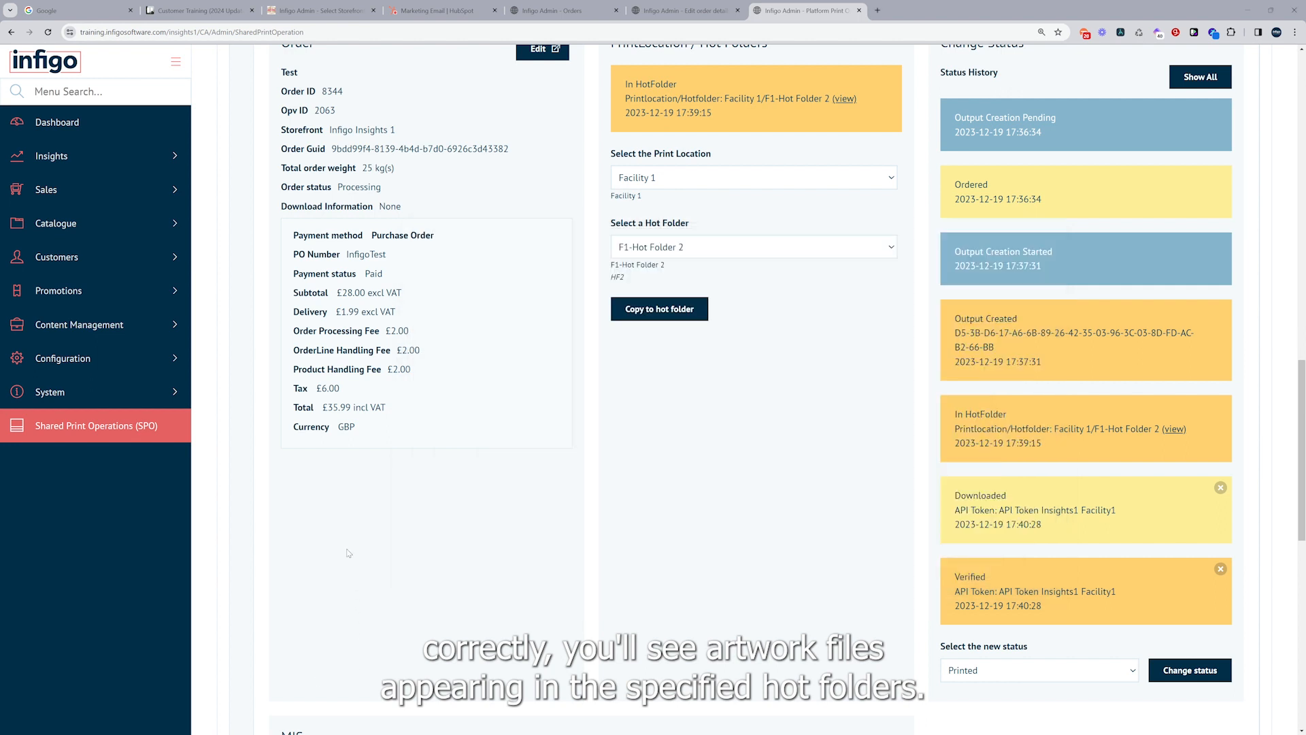
- Find the Connect Plugins page and open the configuration of the Connect: PrintIQ plugin
click(162, 94)
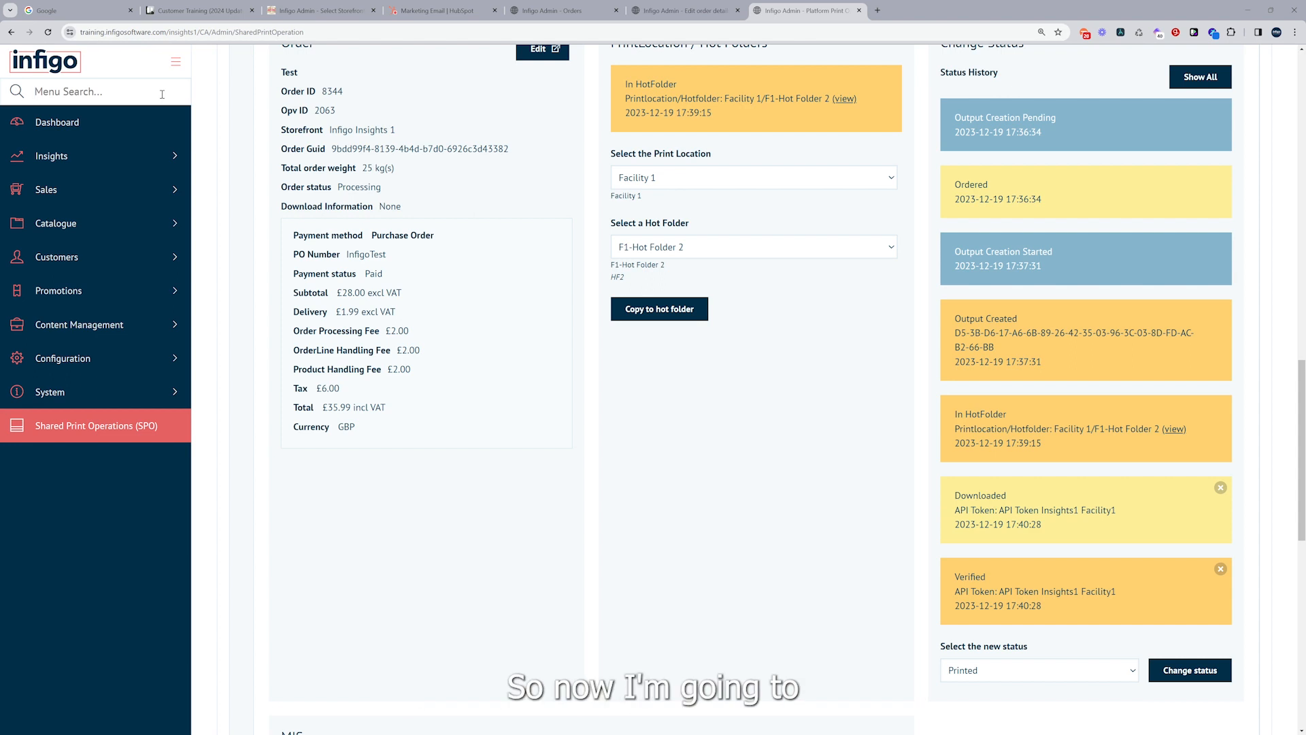
text(connec)
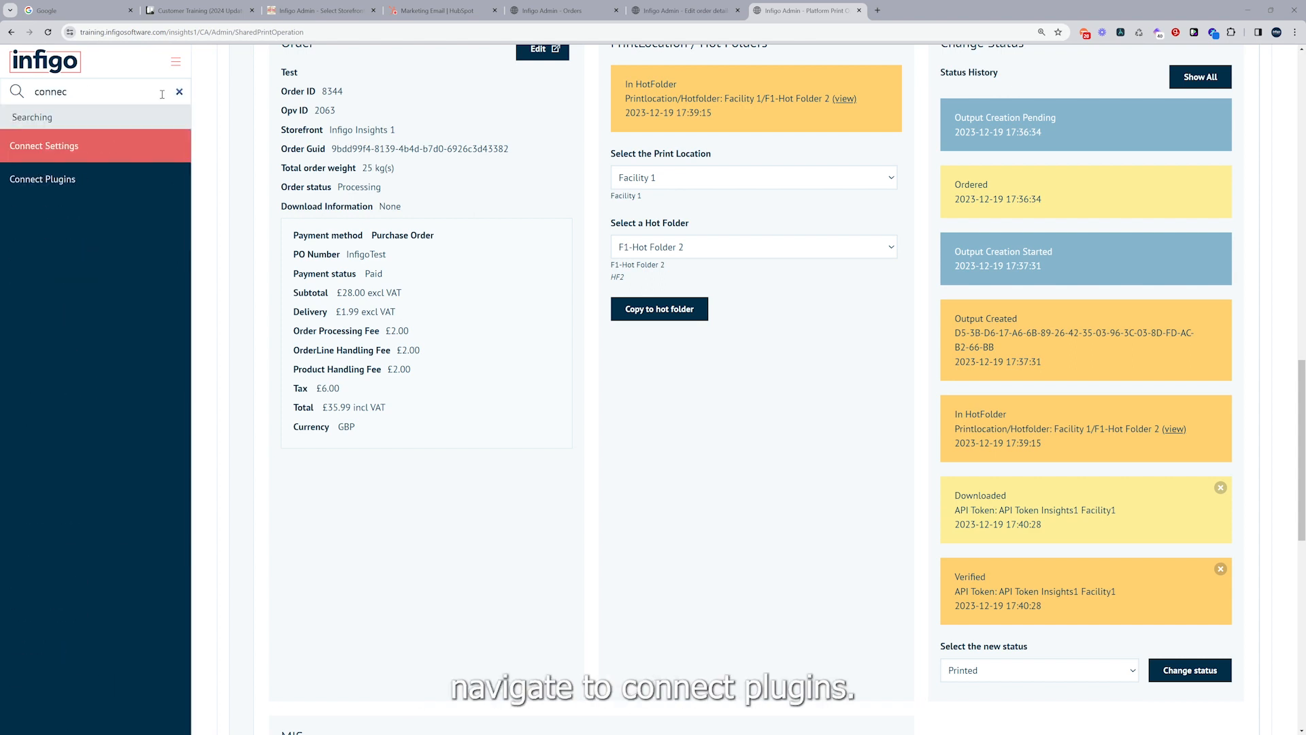
click(157, 188)
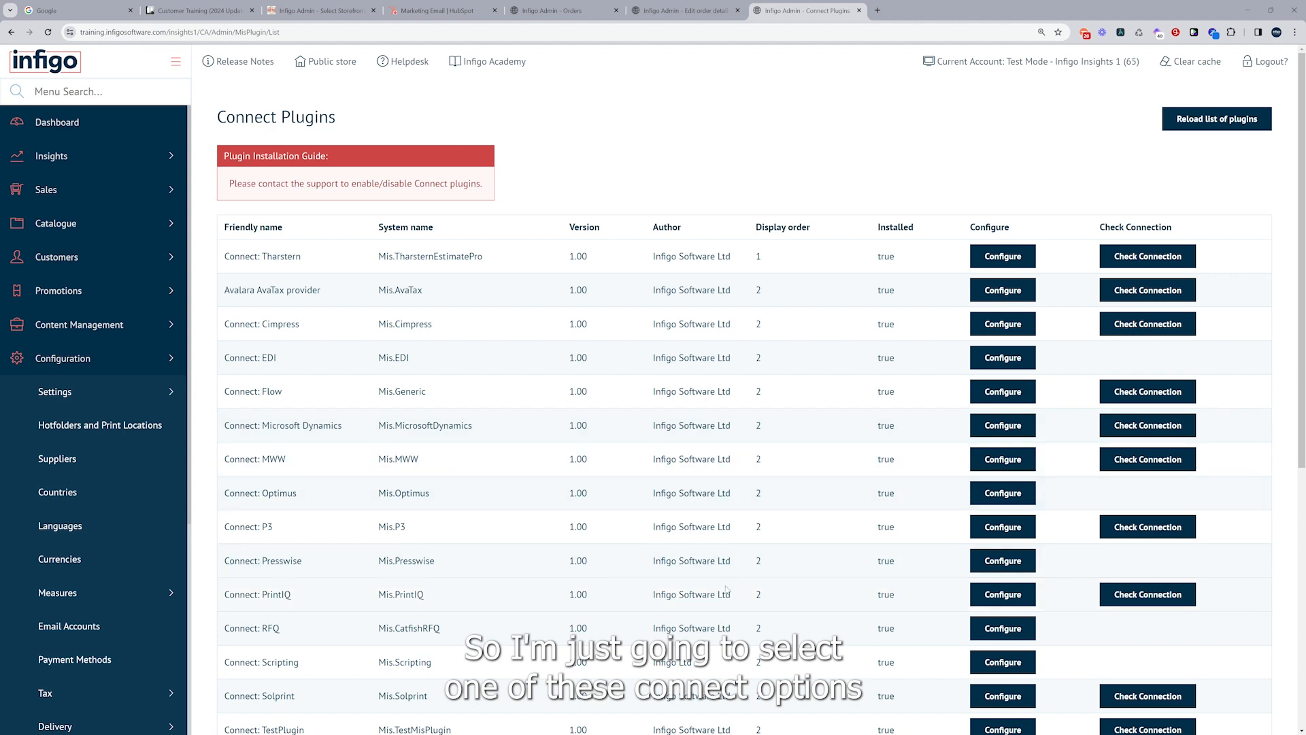
click(995, 596)
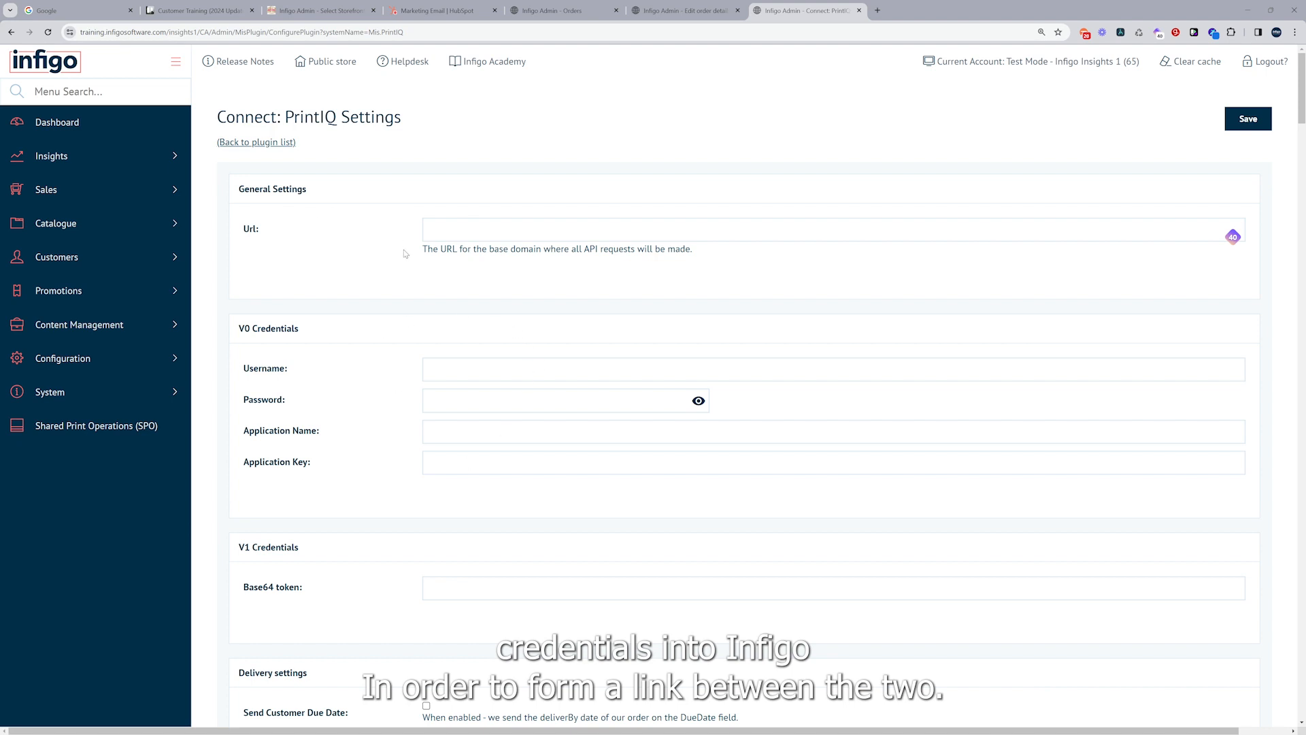
- Review the PrintIQ plugin's credentials, delivery, data mapping and other settings
scroll(402, 266, down, 4)
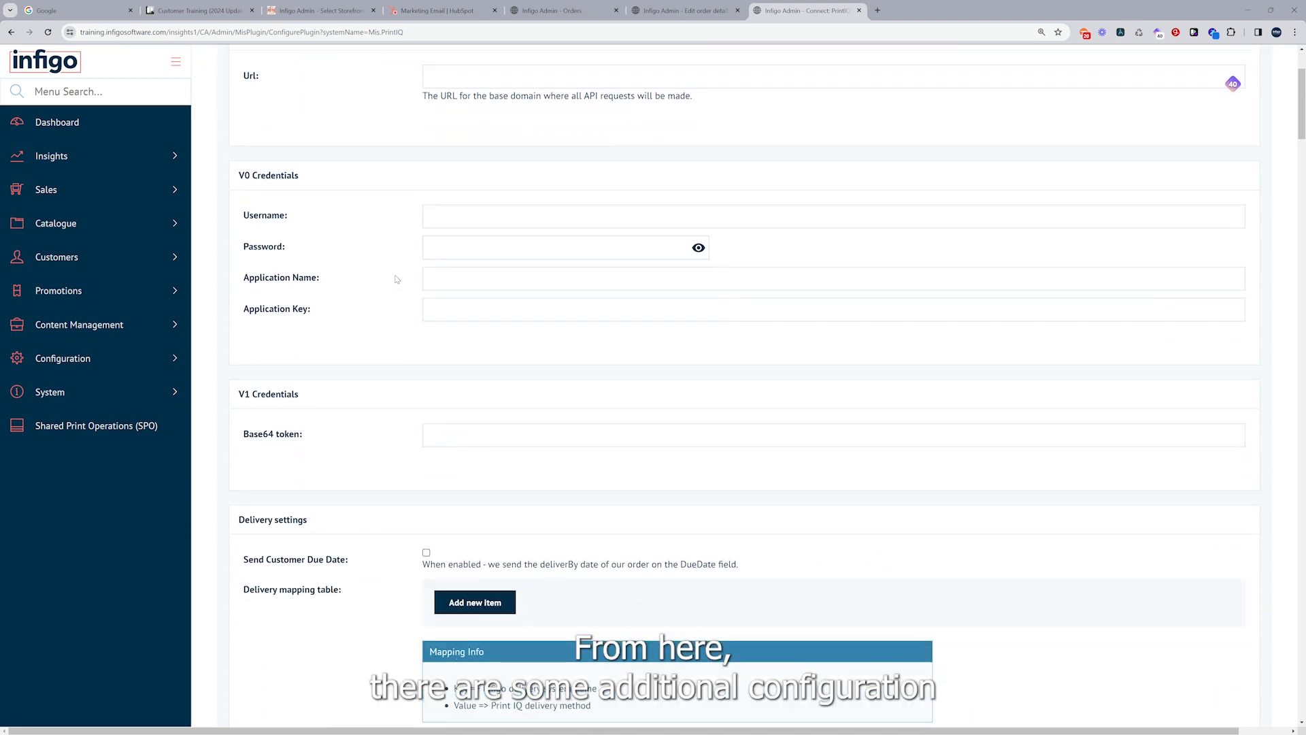
scroll(396, 279, down, 3)
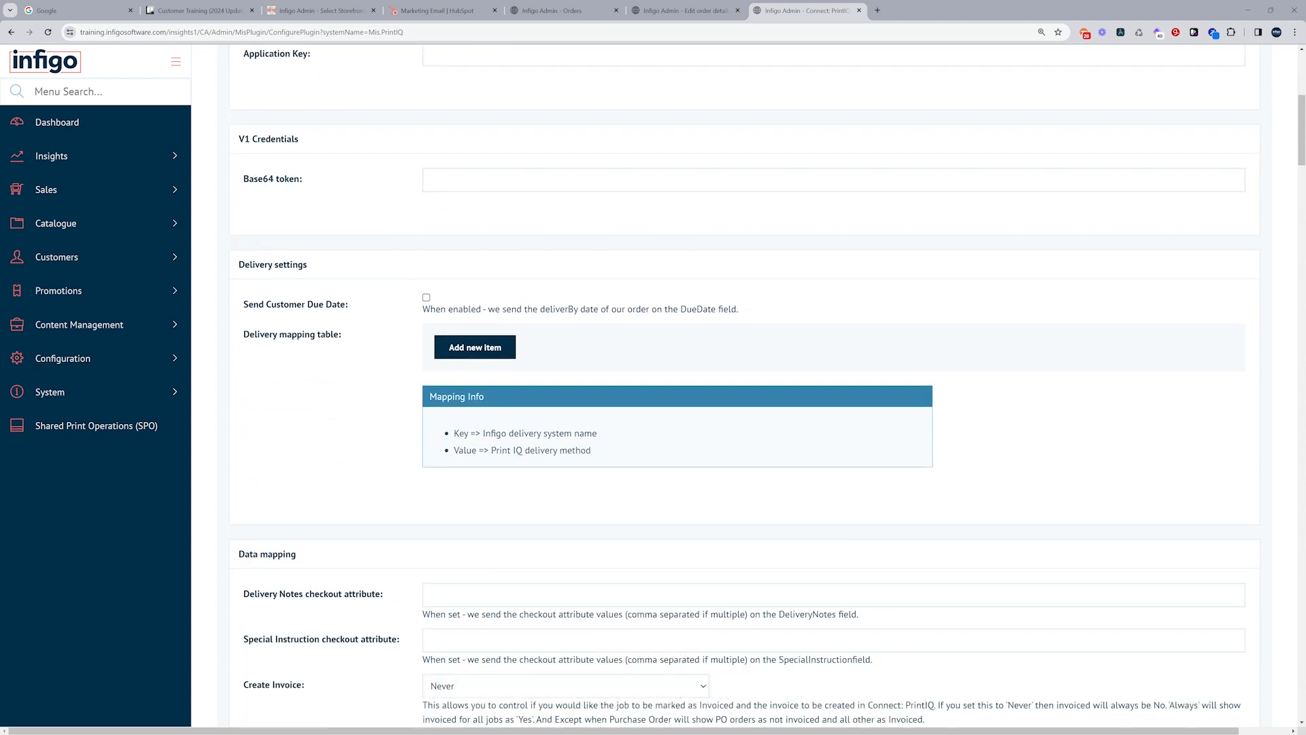
scroll(369, 330, down, 3)
scroll(369, 331, down, 1)
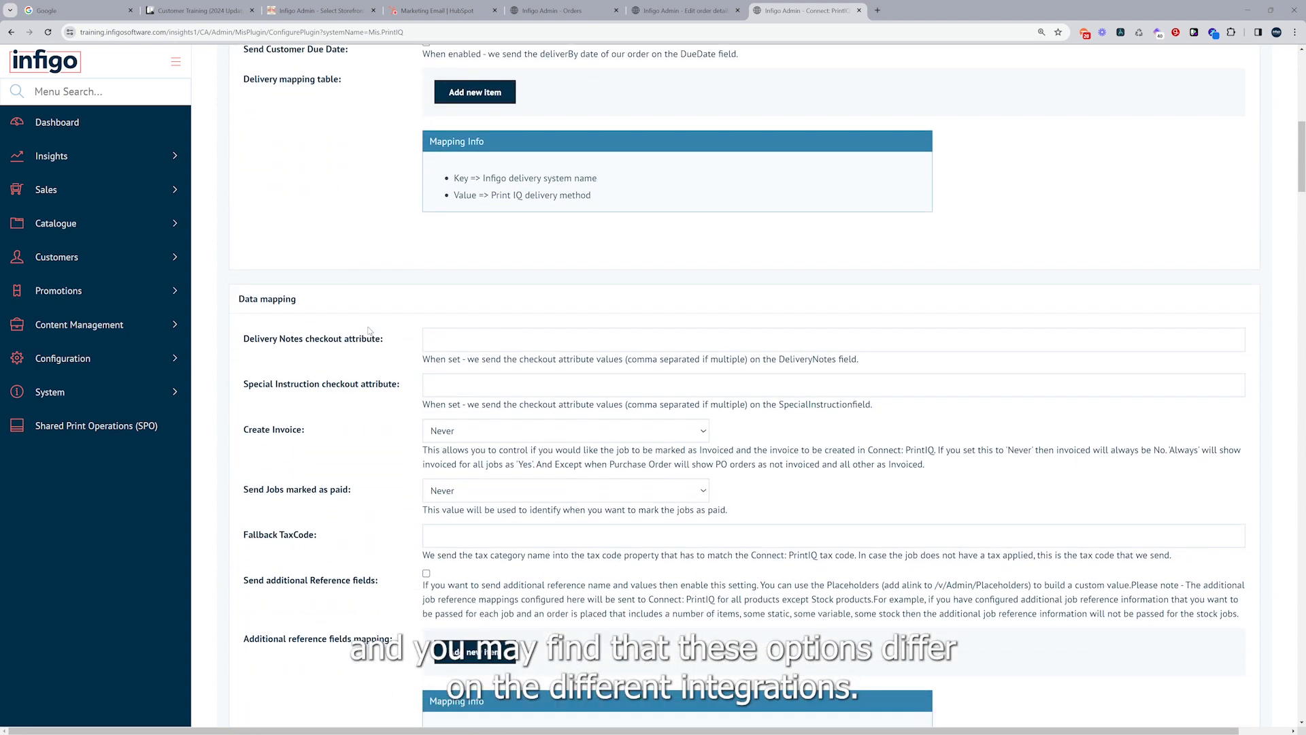
scroll(371, 330, down, 7)
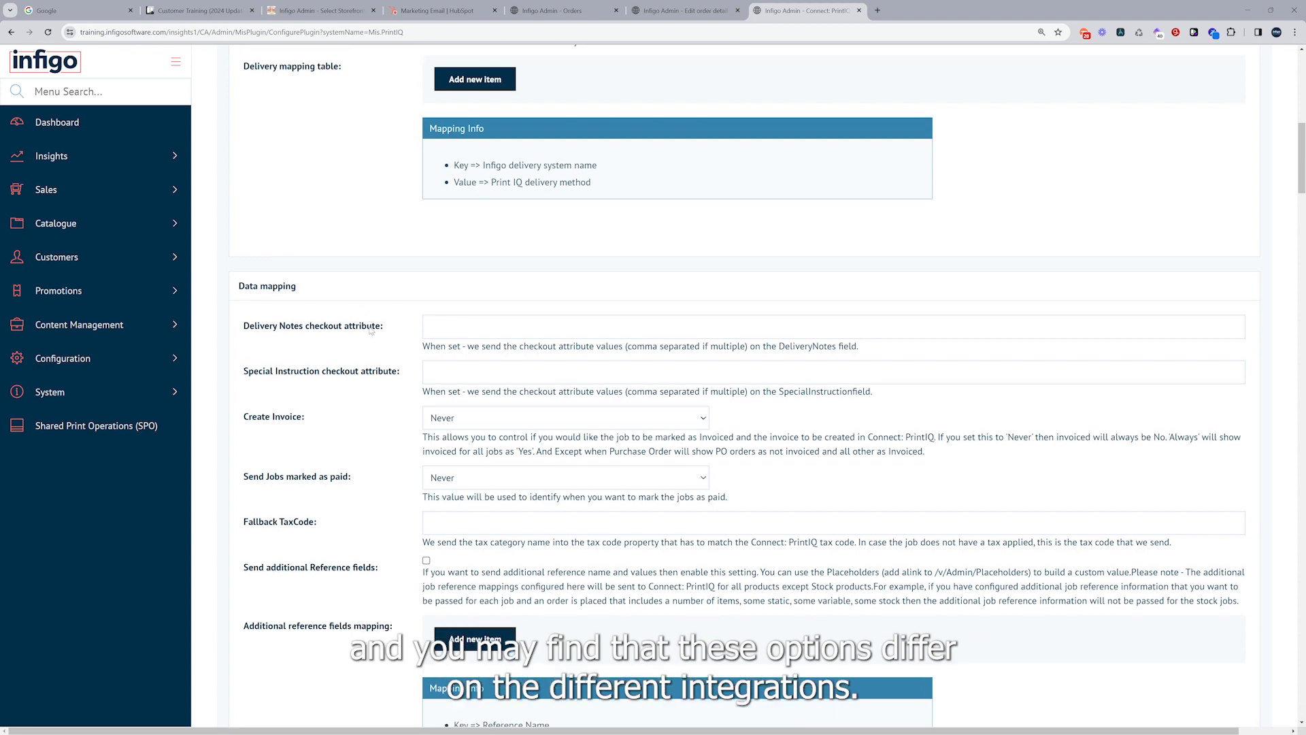
scroll(371, 328, down, 3)
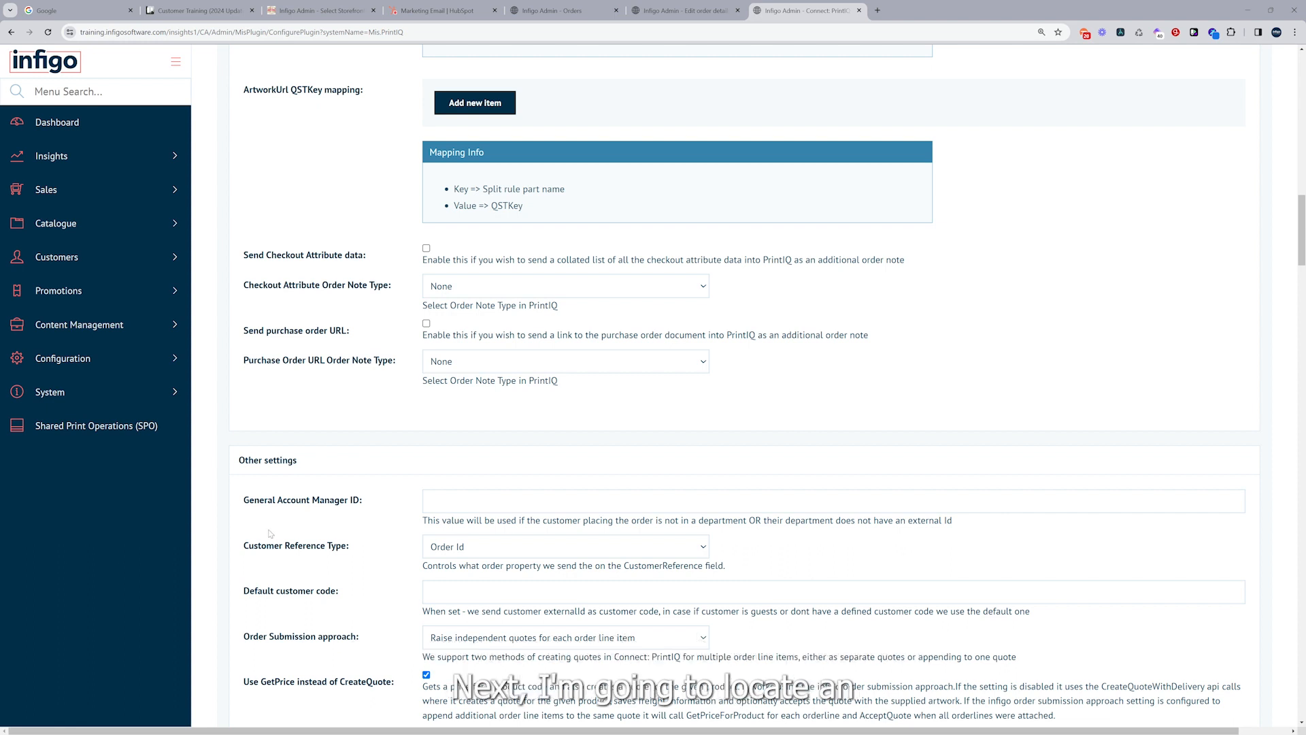
- Open the Product Management list in the catalogue
click(99, 222)
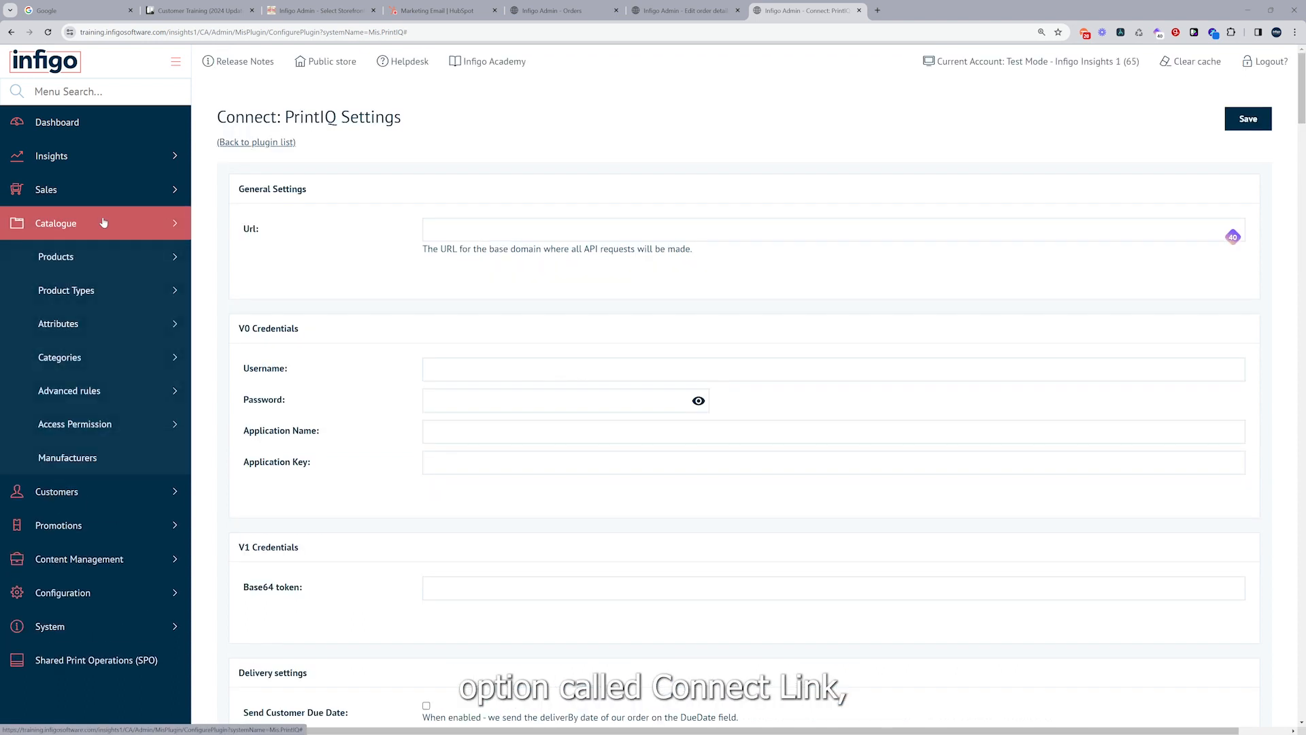
click(100, 256)
click(99, 293)
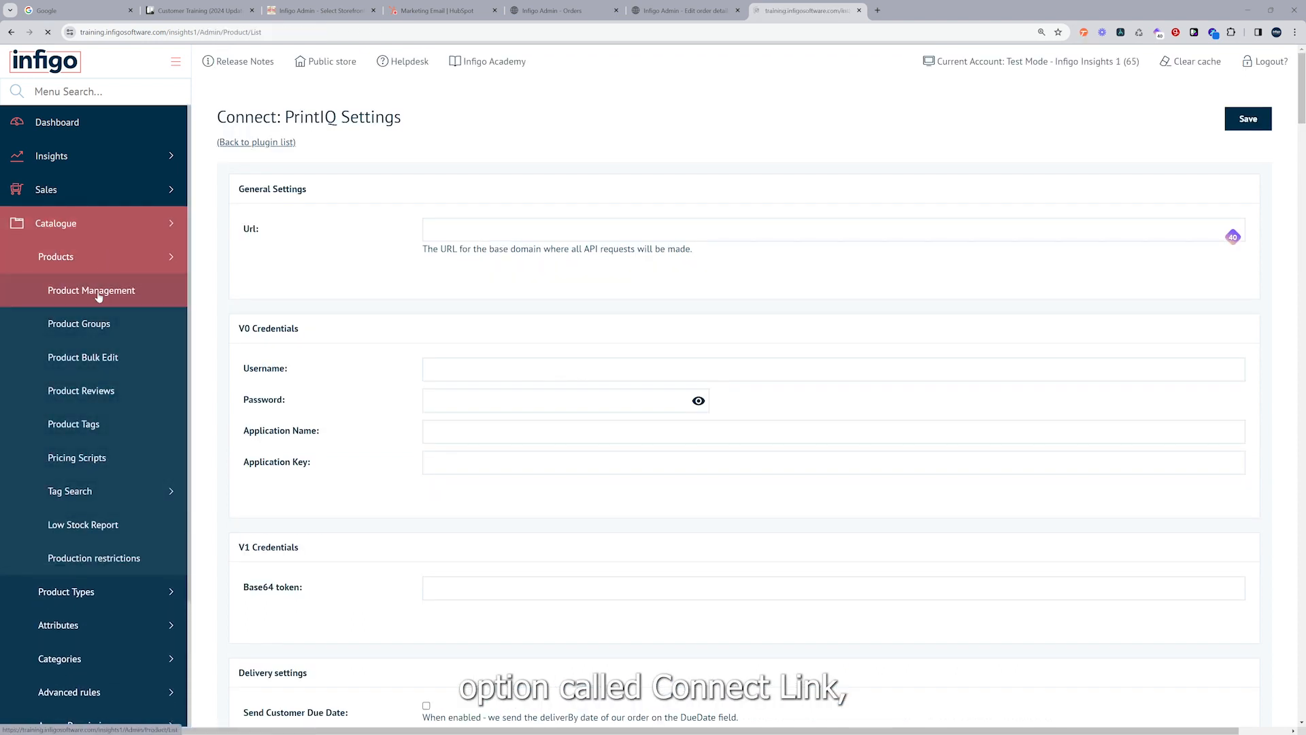
- Expand MegaEdit Product 1 and open the Connect Link window of its product variant
scroll(444, 300, down, 5)
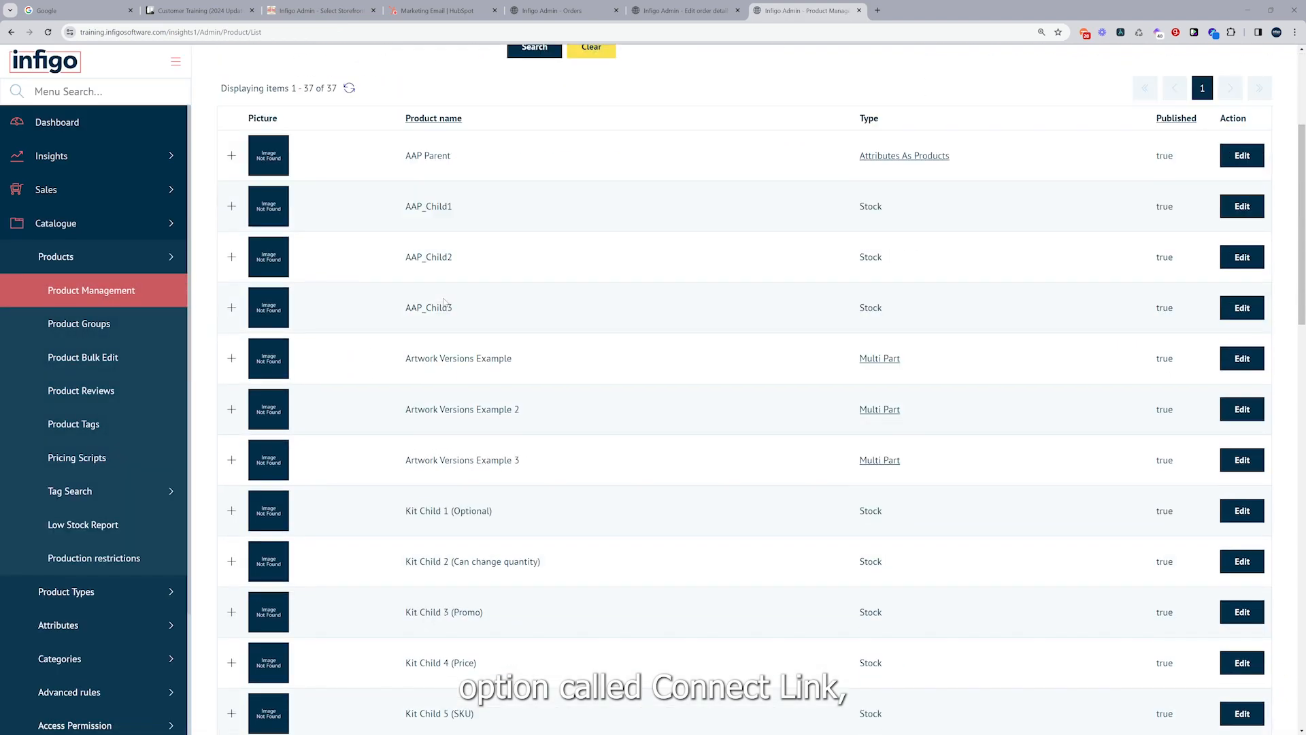
scroll(444, 301, down, 7)
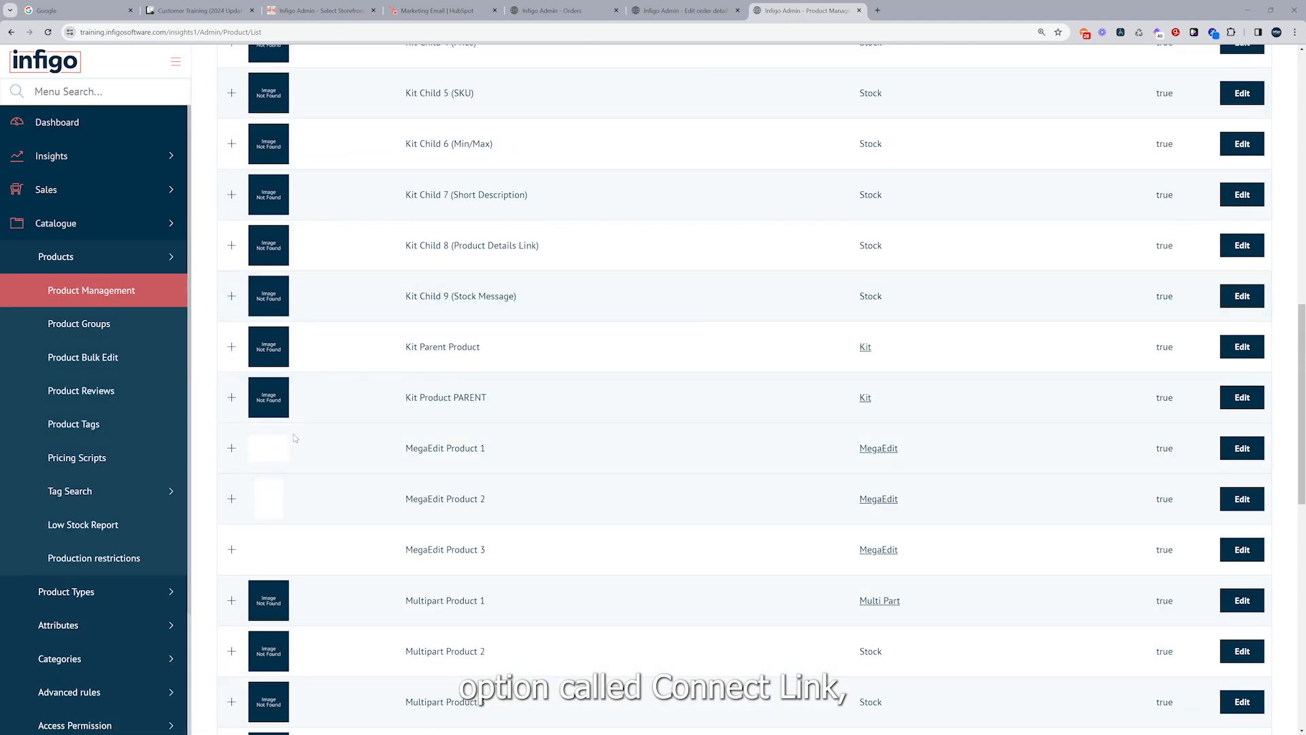
click(232, 447)
scroll(232, 448, down, 1)
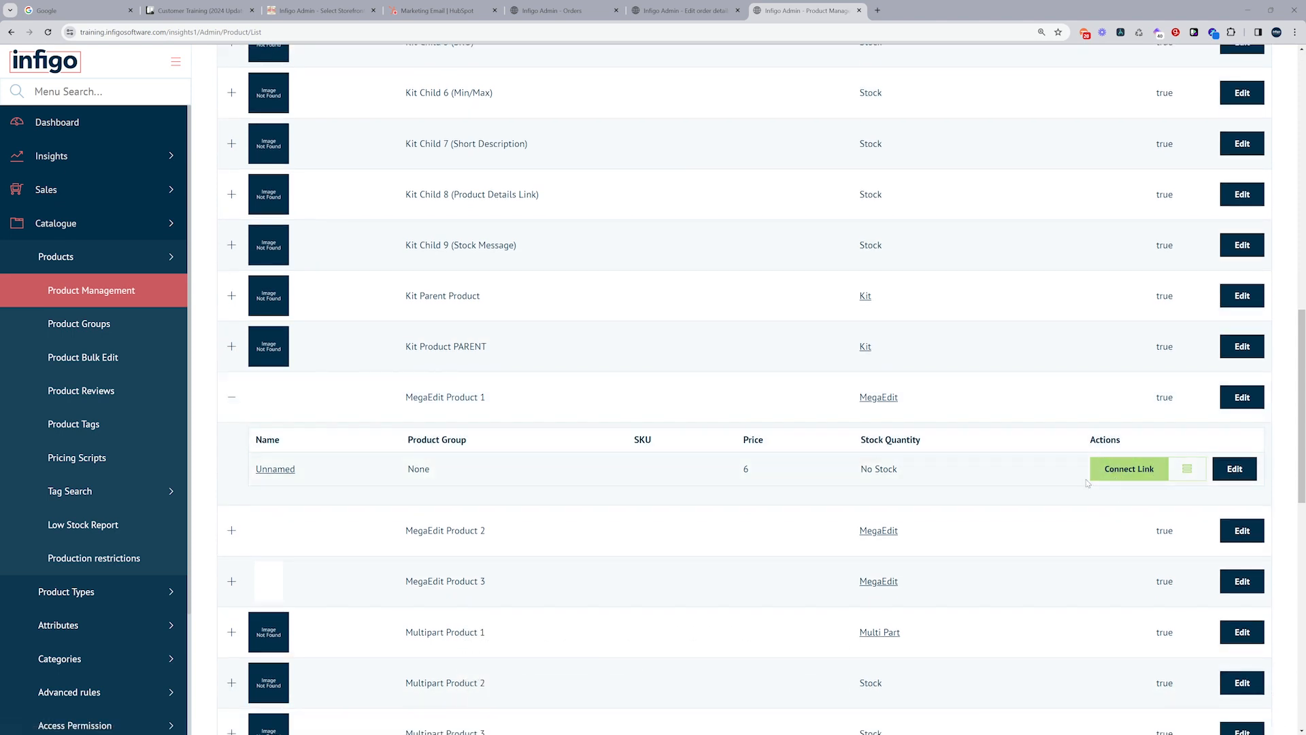
click(1140, 474)
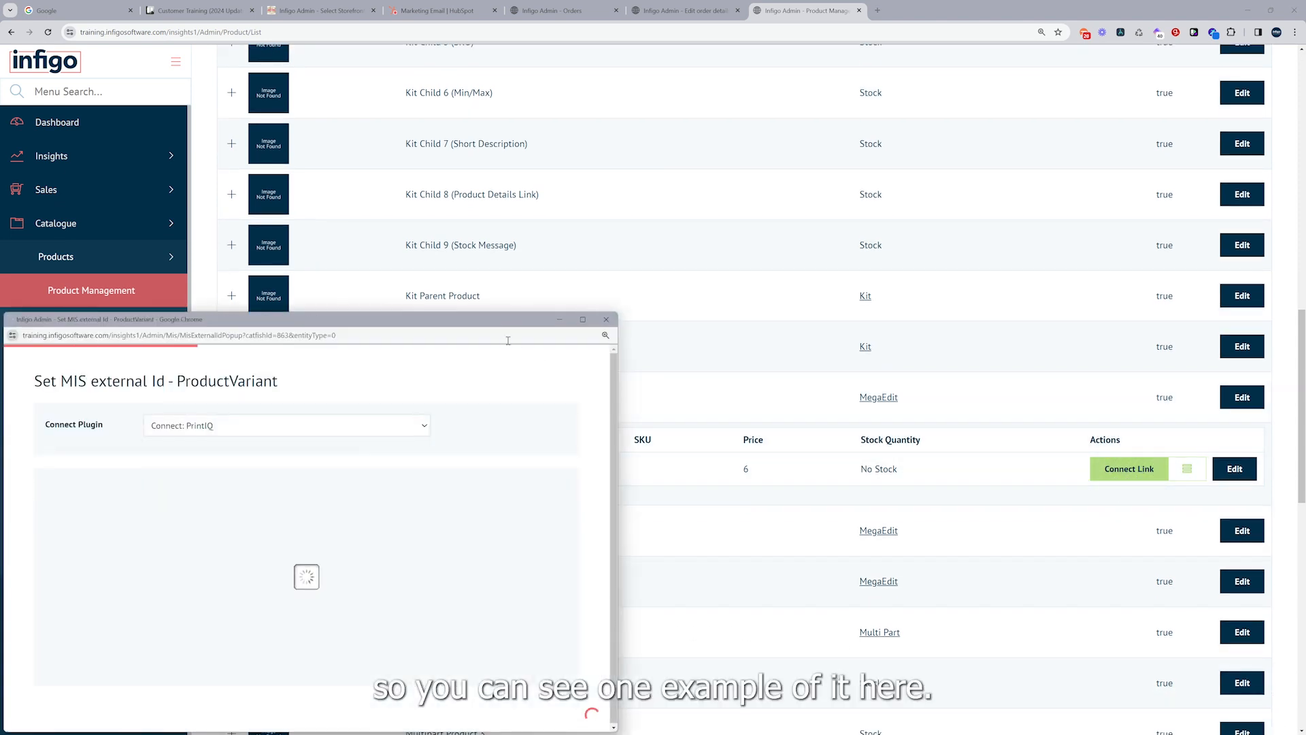
drag(446, 332, 664, 221)
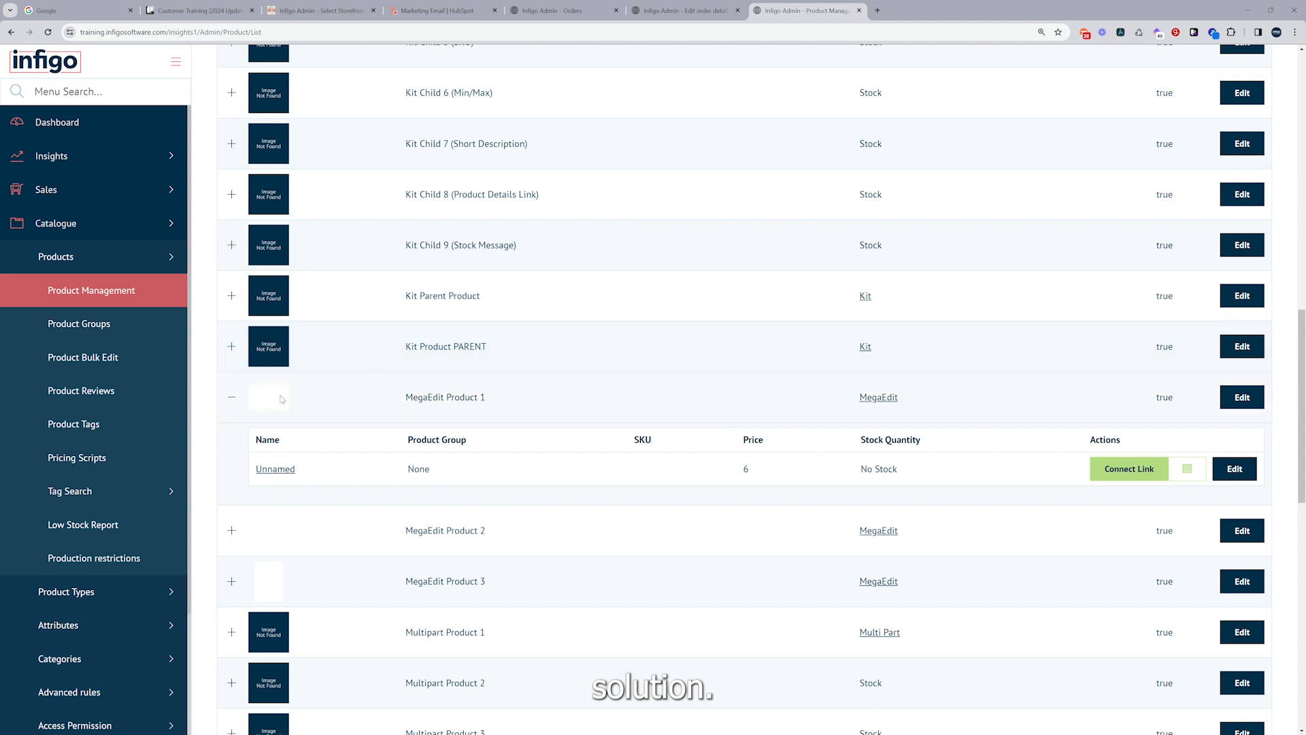
- Return to Shared Print Operations, filter to the Connect: Tharstern storefront, and show the full status history of its first job
scroll(130, 442, down, 4)
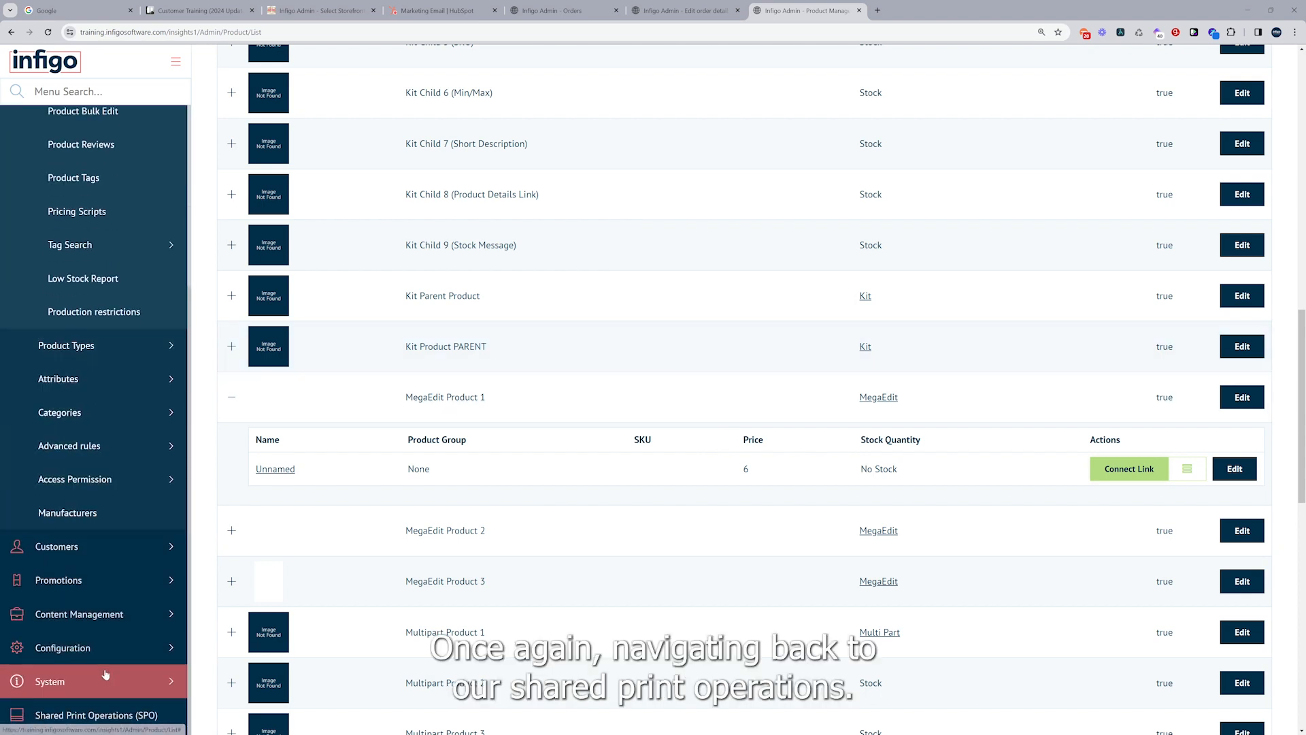
click(95, 714)
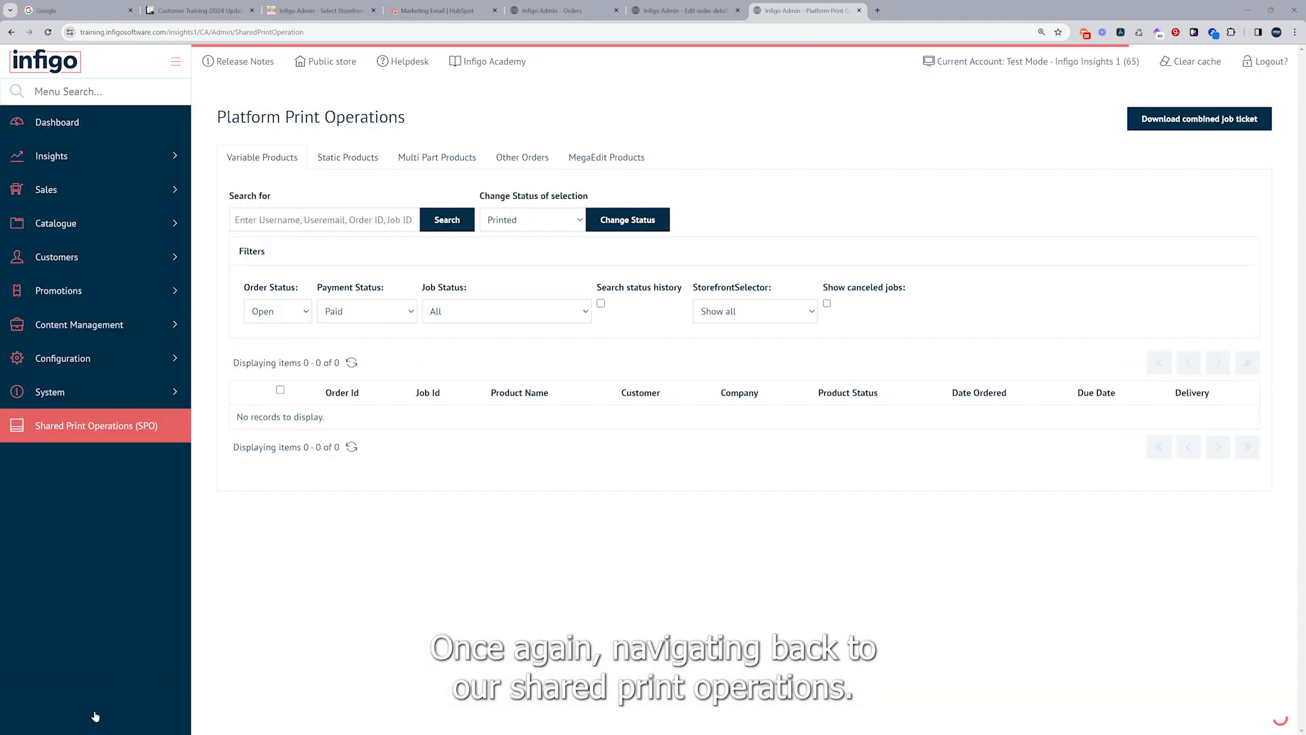
click(754, 308)
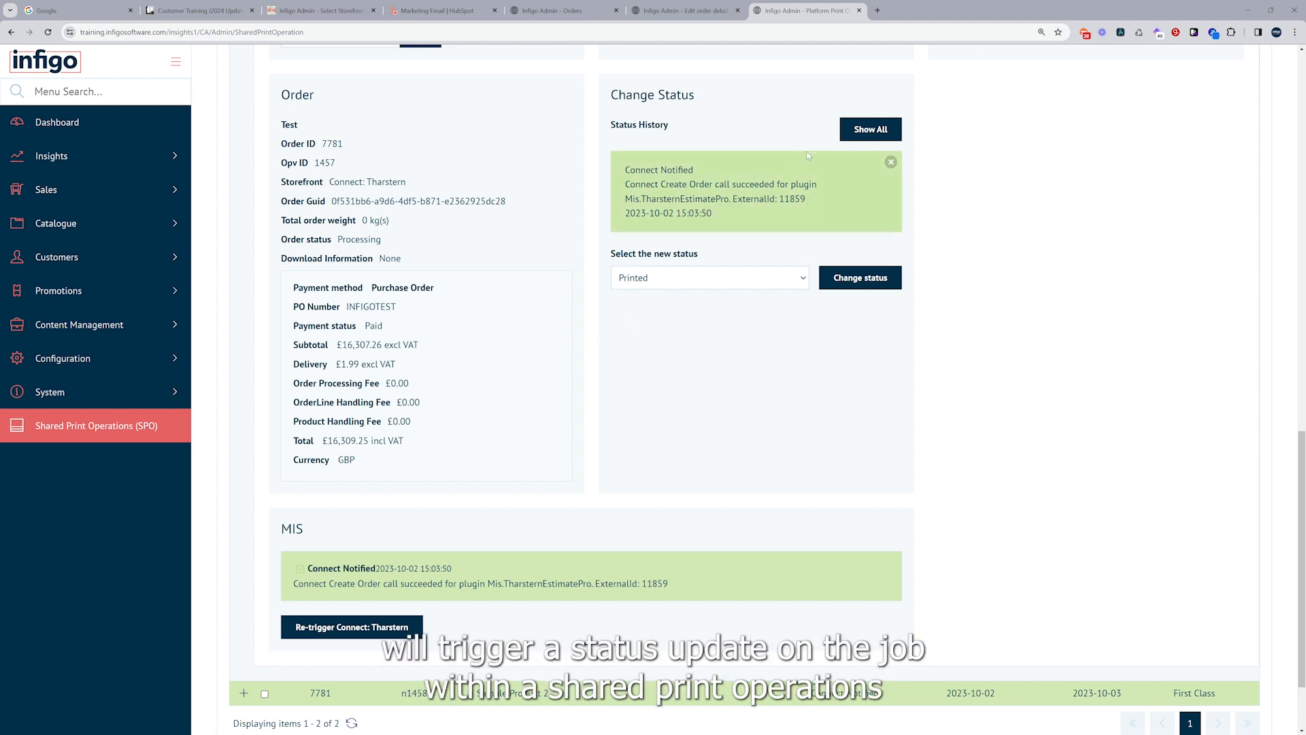
click(866, 131)
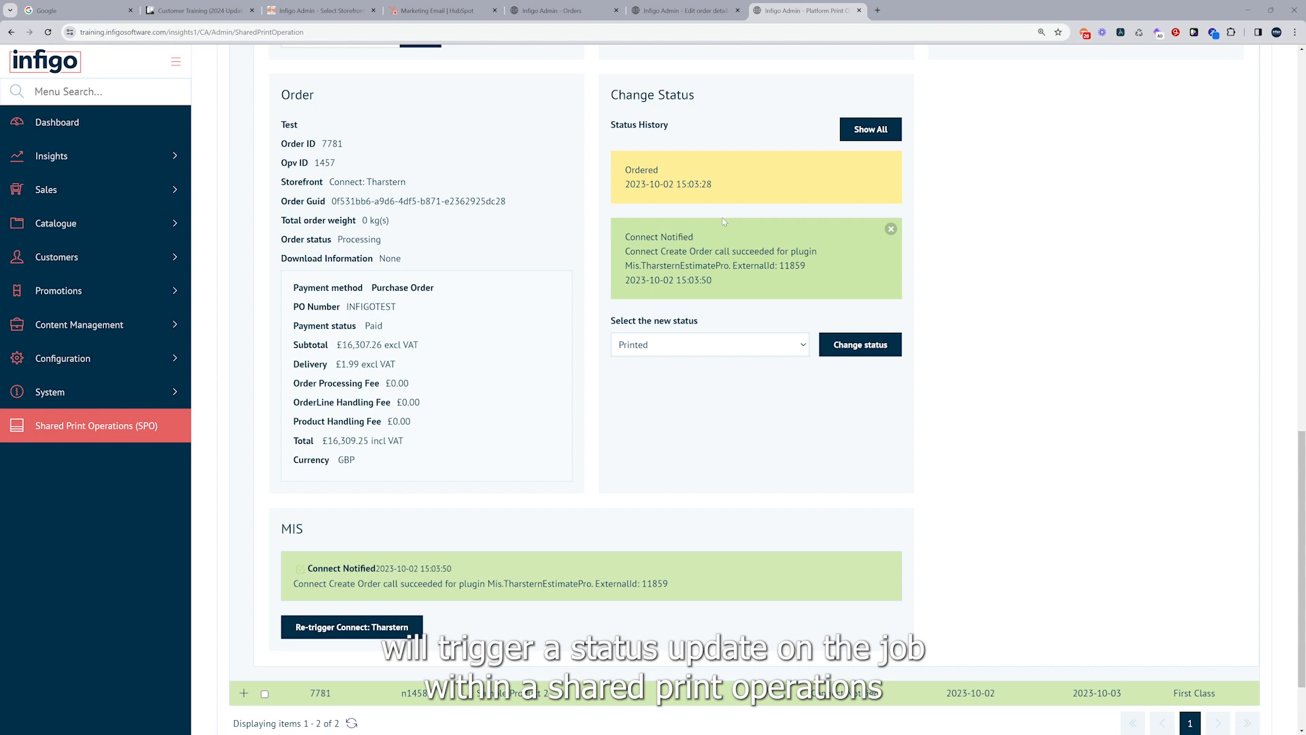
scroll(812, 584, down, 2)
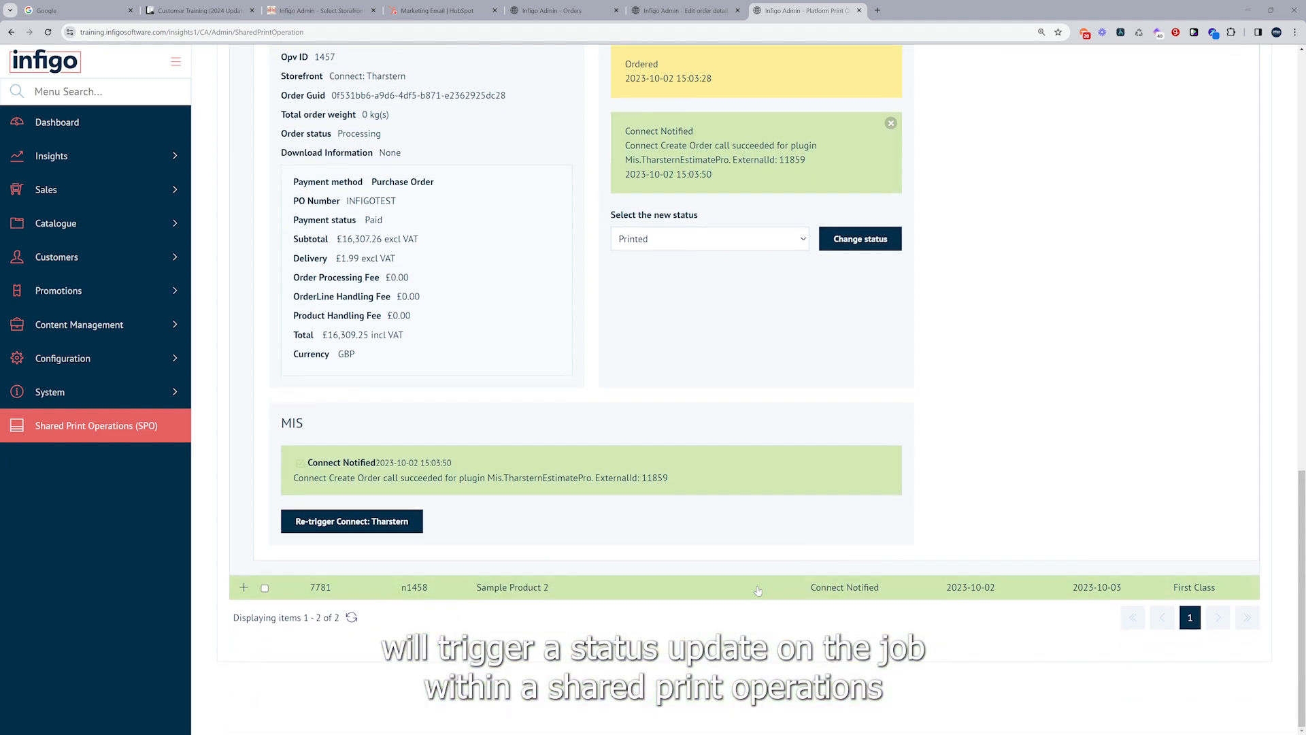